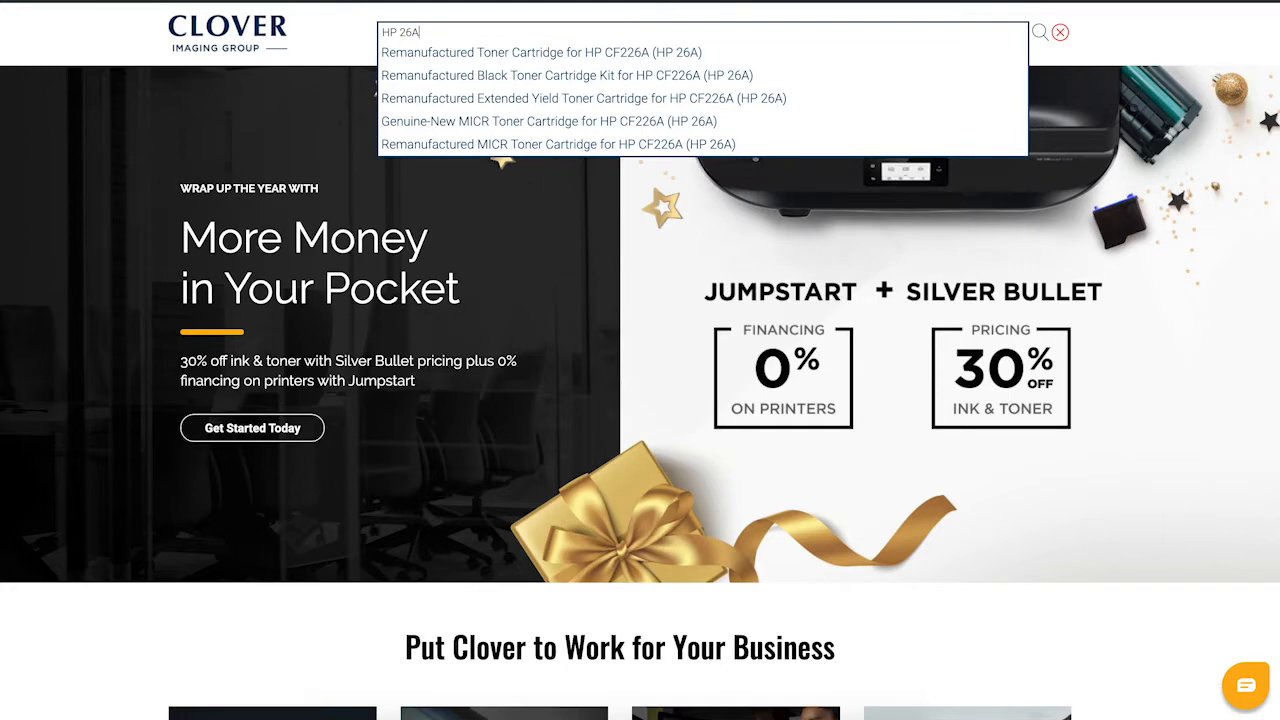
Open the HP CF226A (HP 26A) toner cartridge page from search and scroll to its related products
left_click(686, 53)
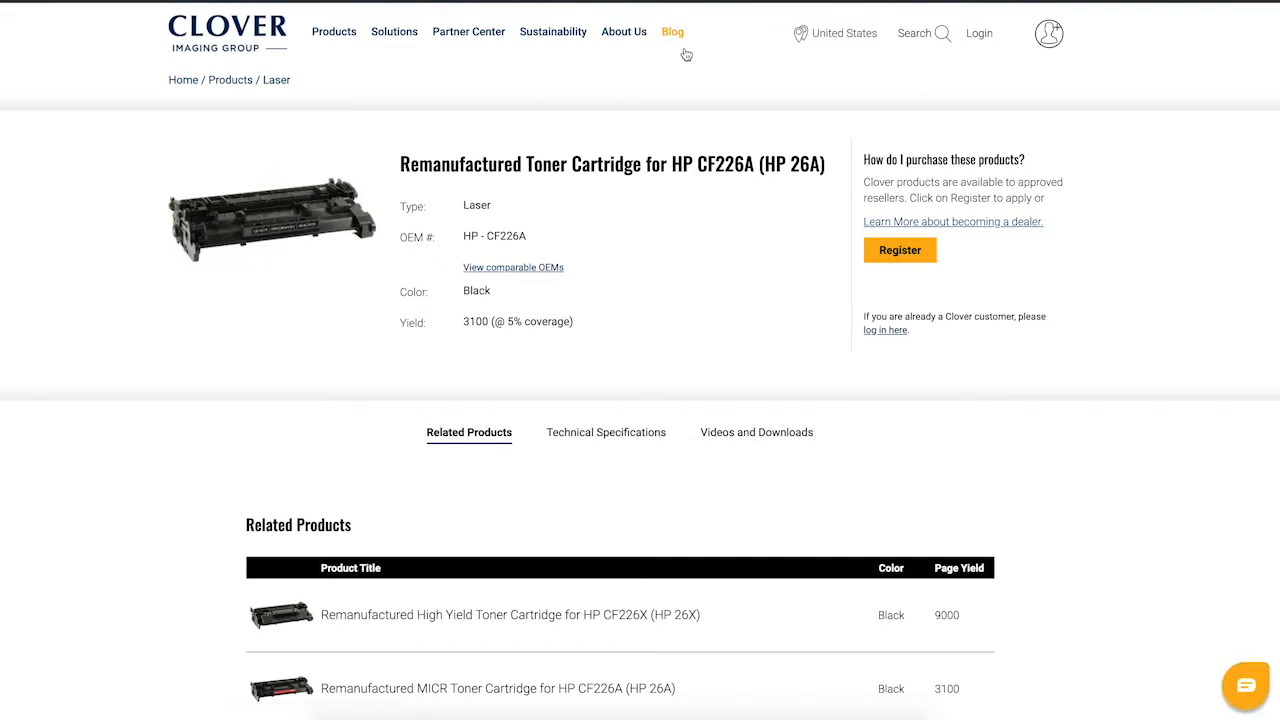
scroll(686, 54, "down", 2)
scroll(686, 54, "down", 3)
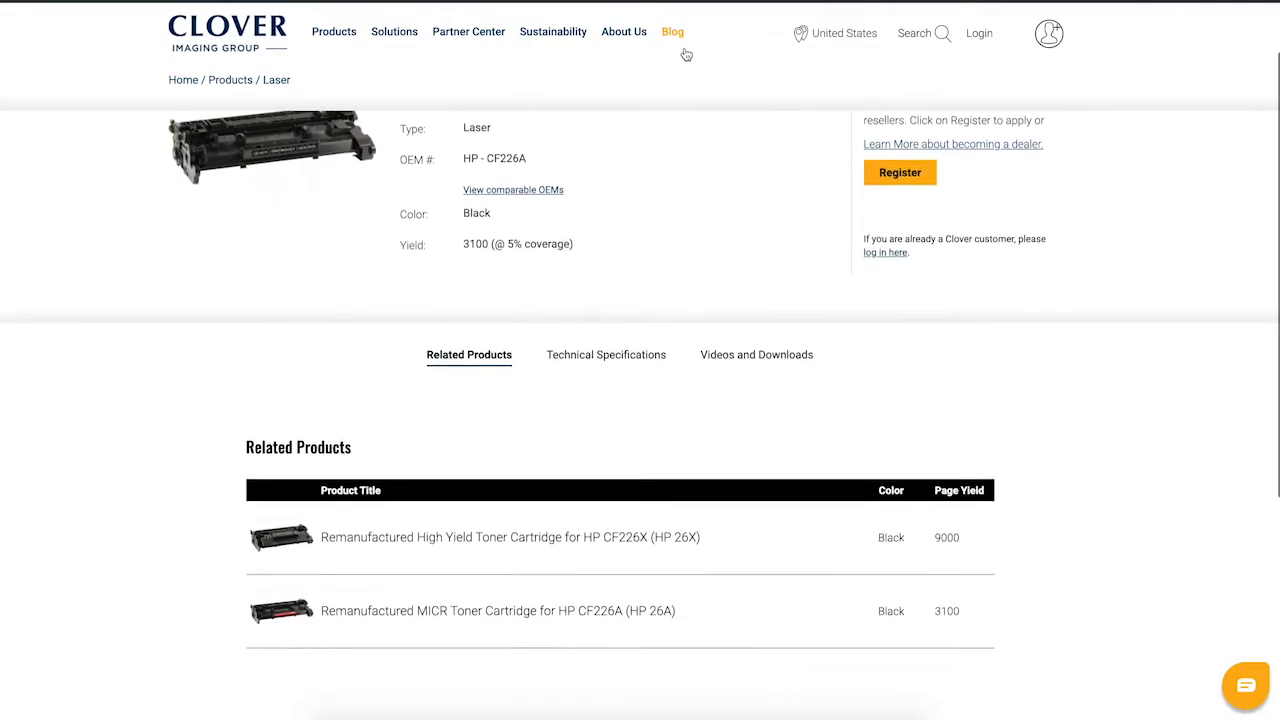
scroll(686, 54, "down", 3)
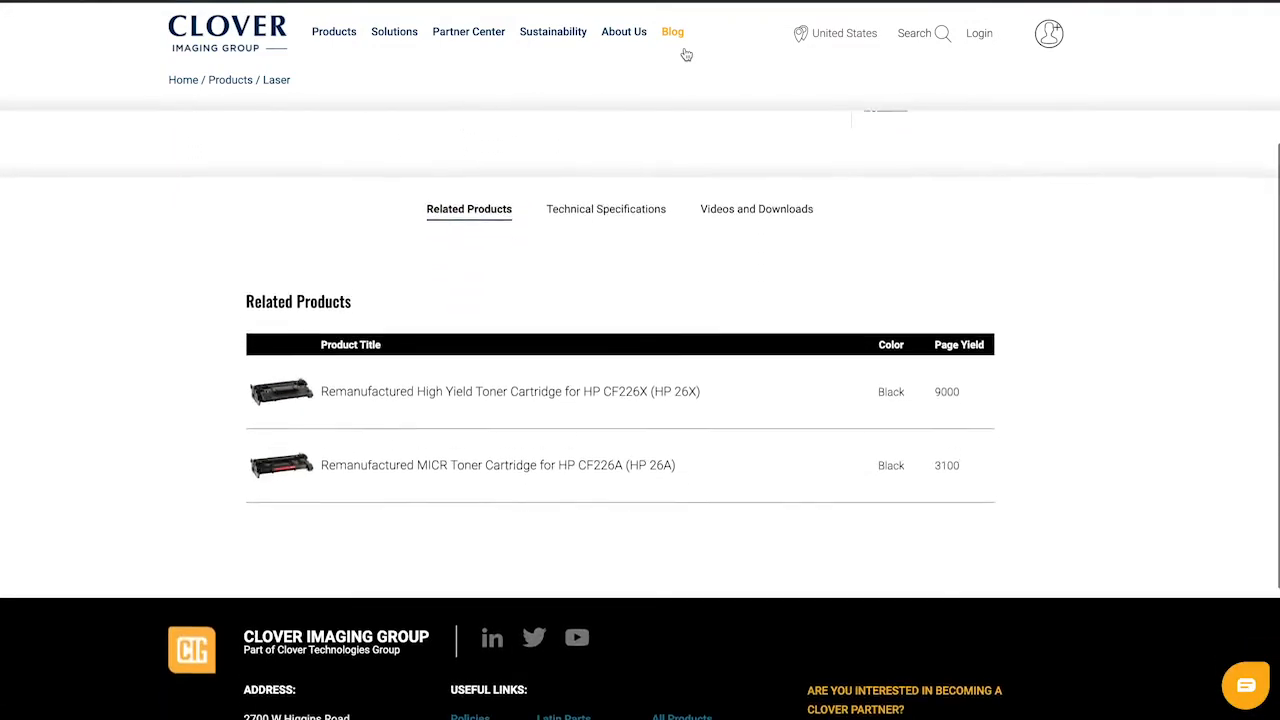
scroll(686, 54, "down", 1)
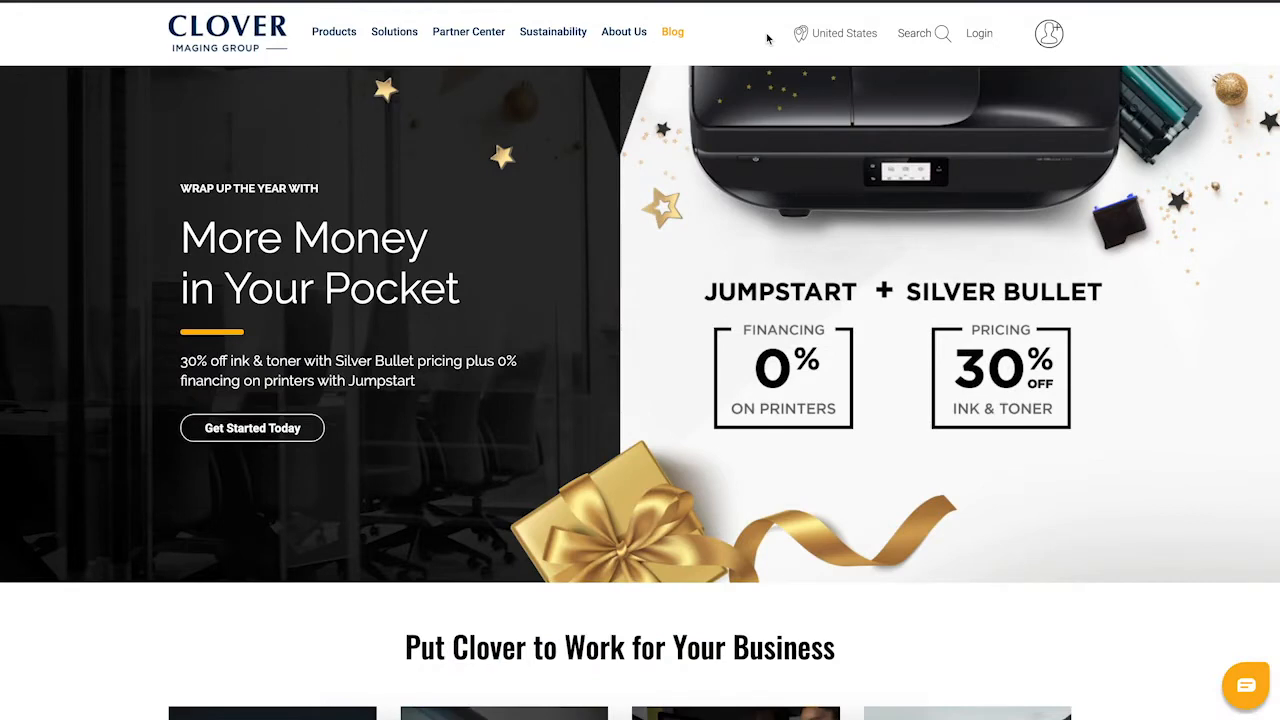
Log in with the account e-mail and password to reach the Active account dashboard
left_click(988, 36)
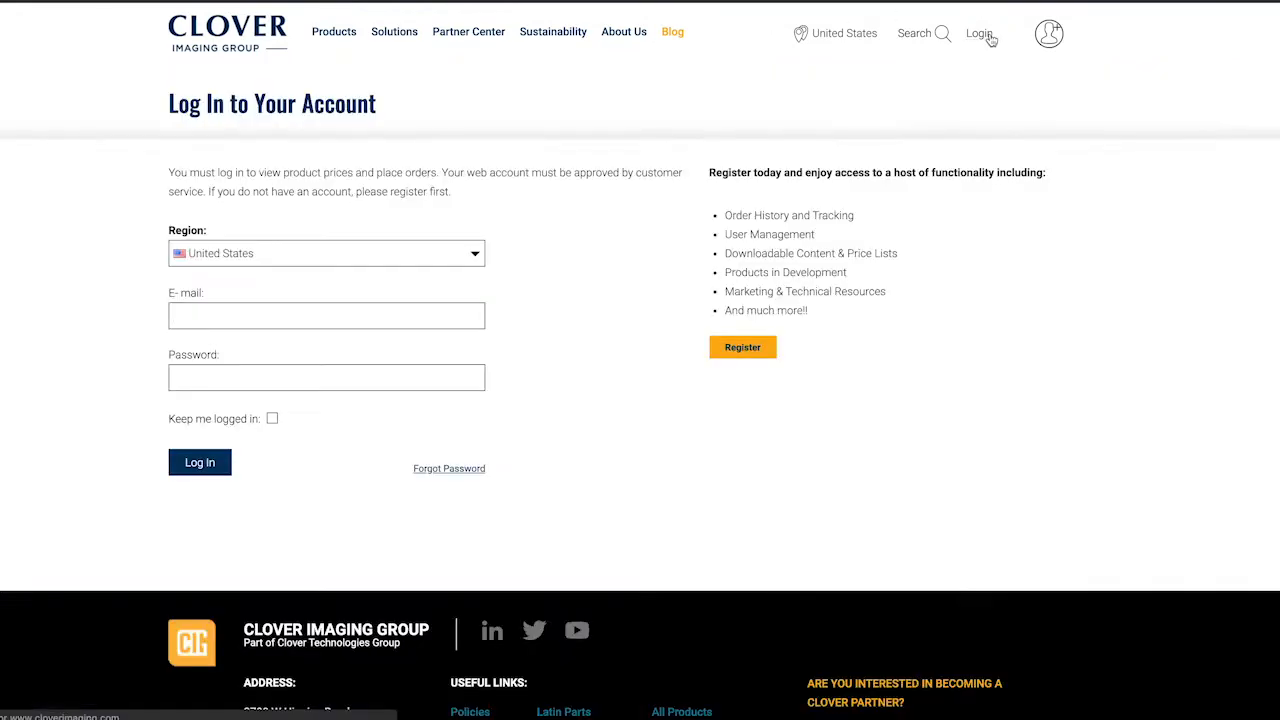
left_click(427, 316)
type("demo")
left_click(381, 377)
type("demo")
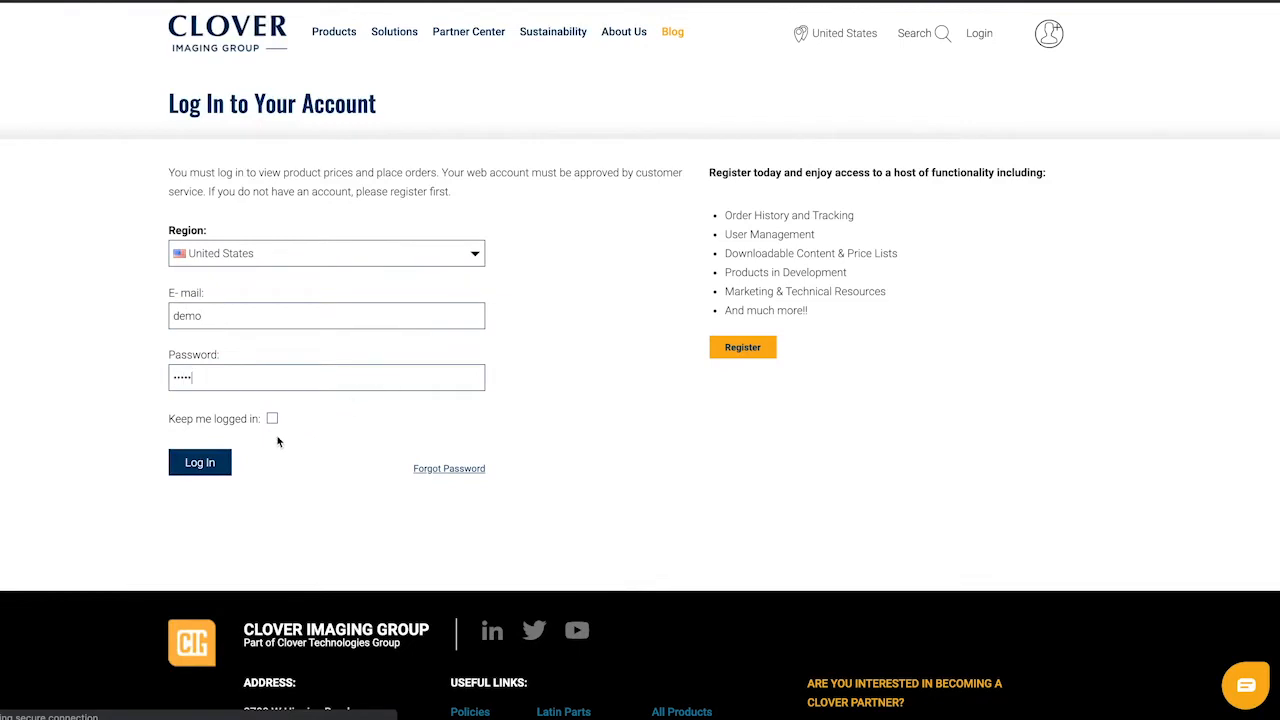
left_click(222, 465)
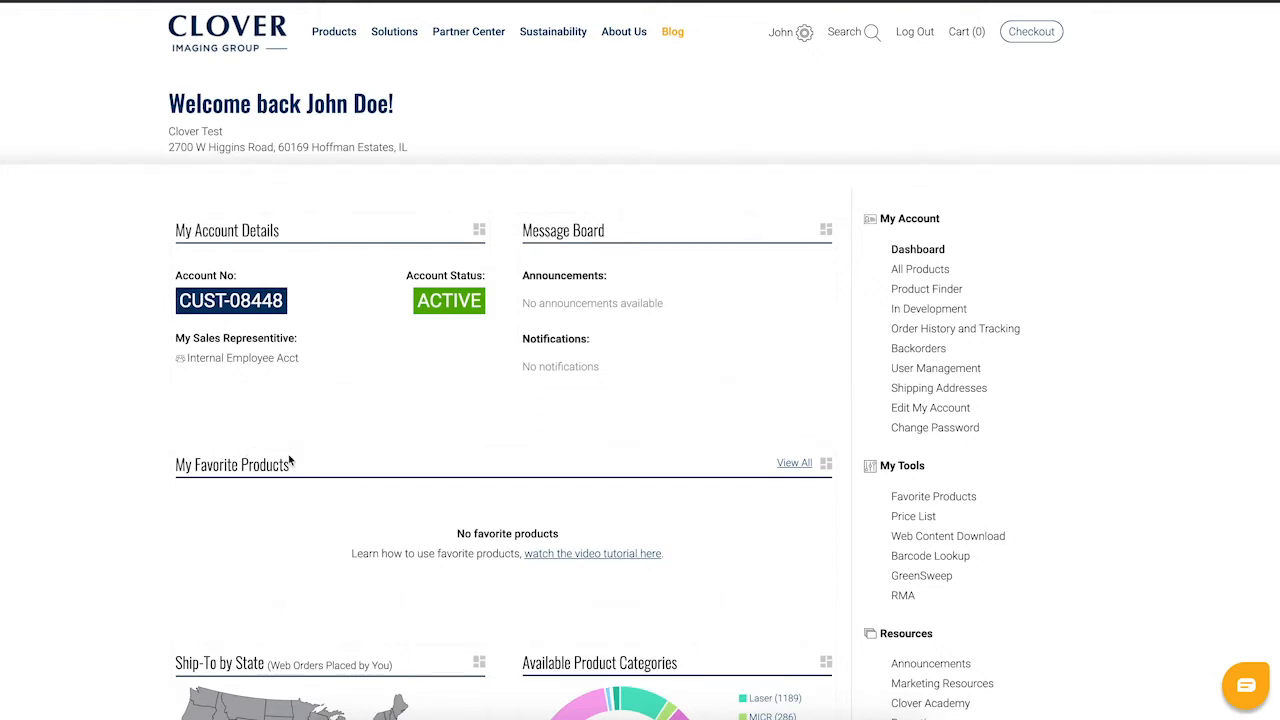
Open Web Content Download from the My Tools sidebar
left_click(896, 541)
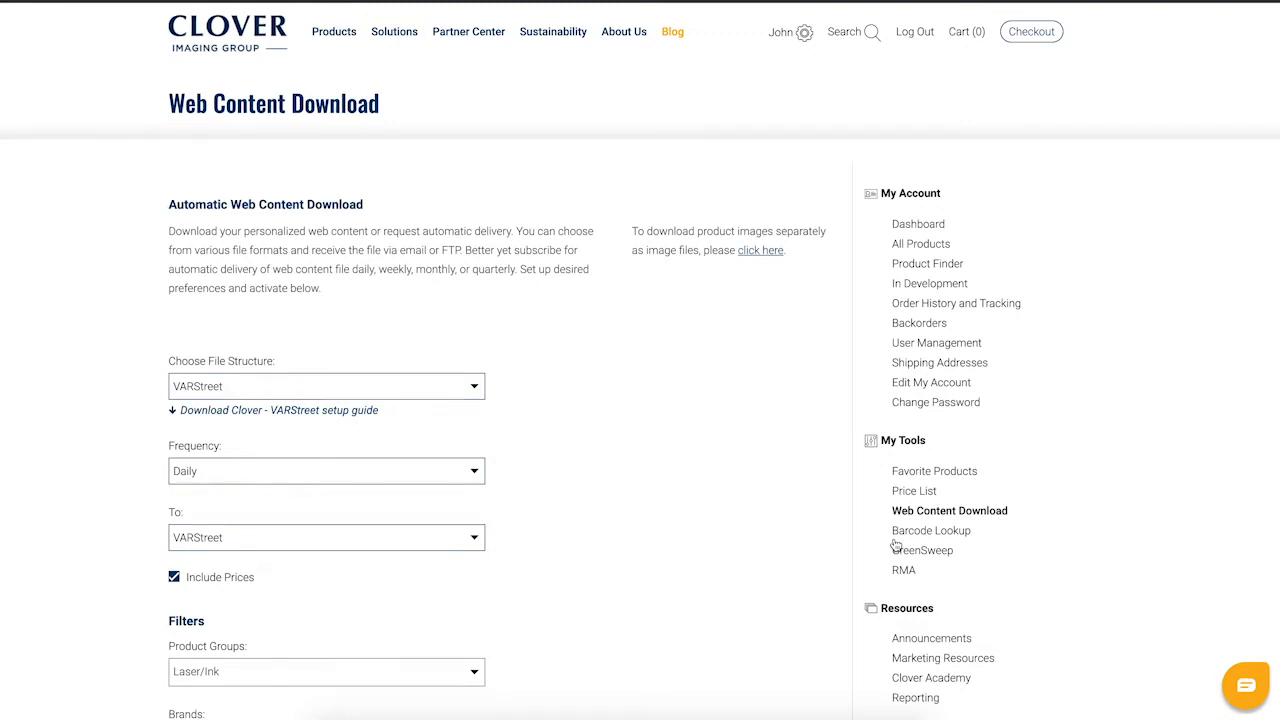
Set file structure to Shopify / Squarespace and frequency to Just once, leaving delivery on Email
left_click(471, 389)
left_click(434, 416)
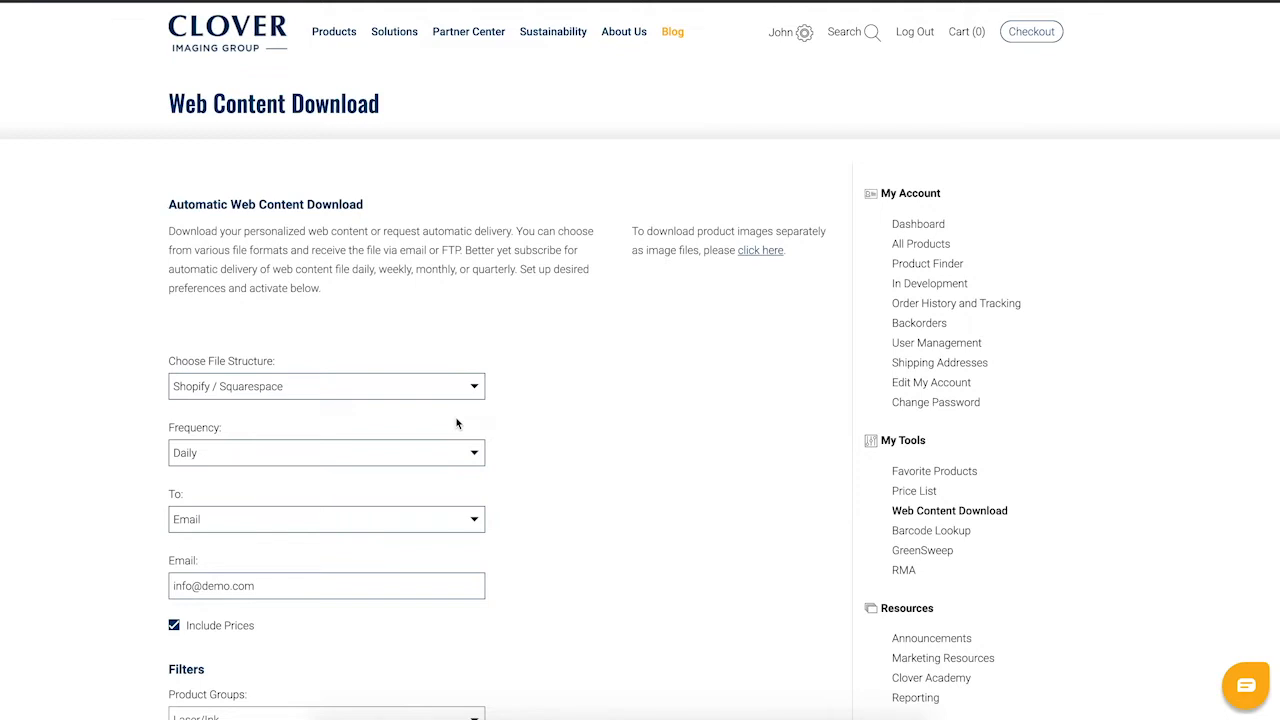
left_click(466, 451)
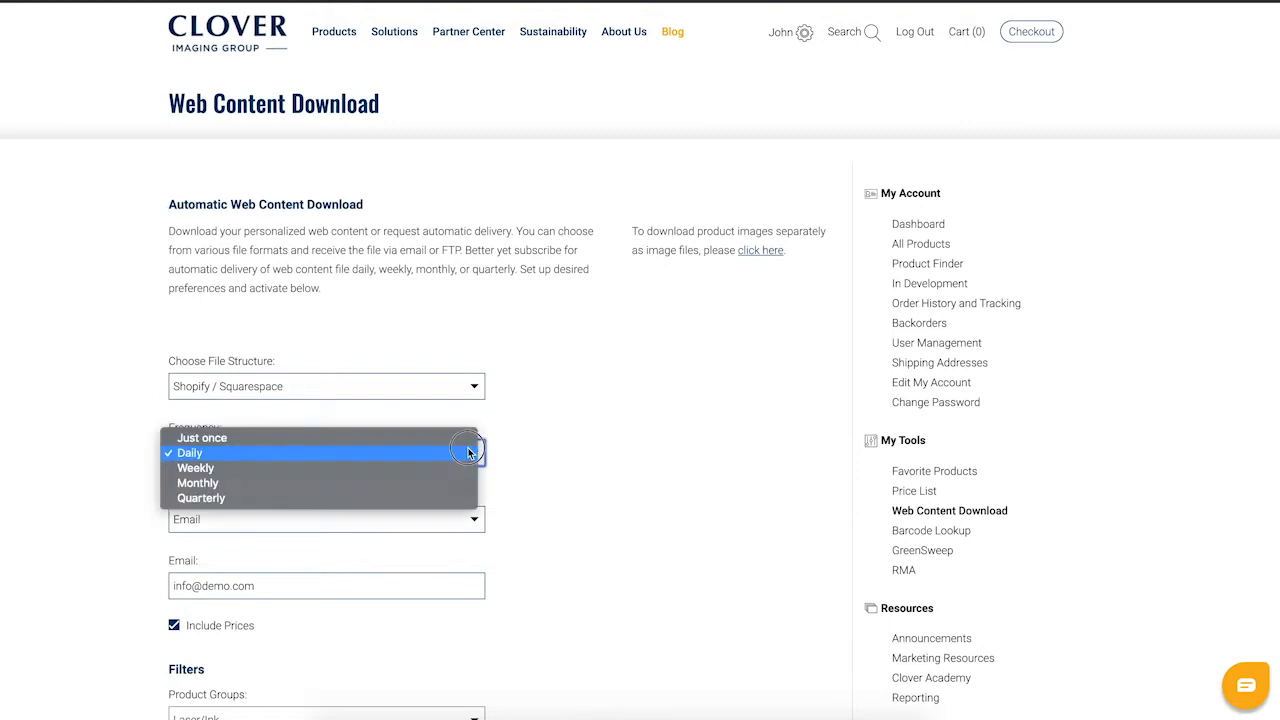
left_click(467, 440)
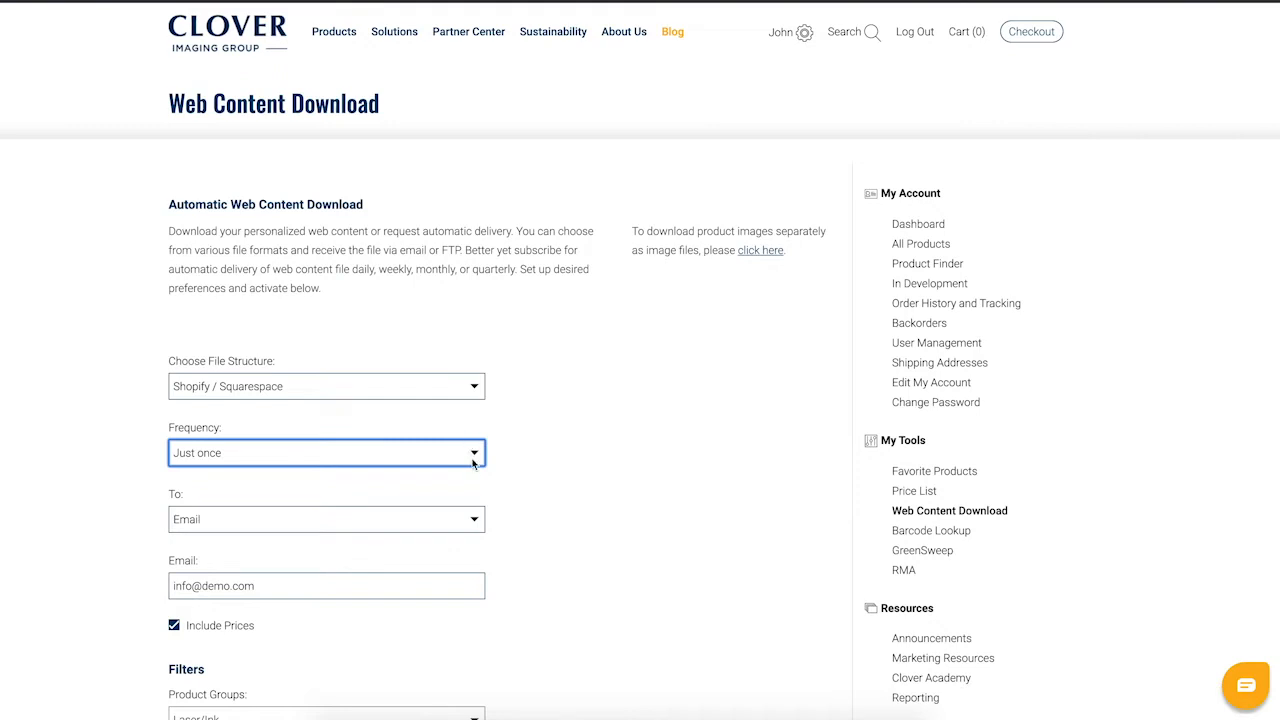
left_click(478, 521)
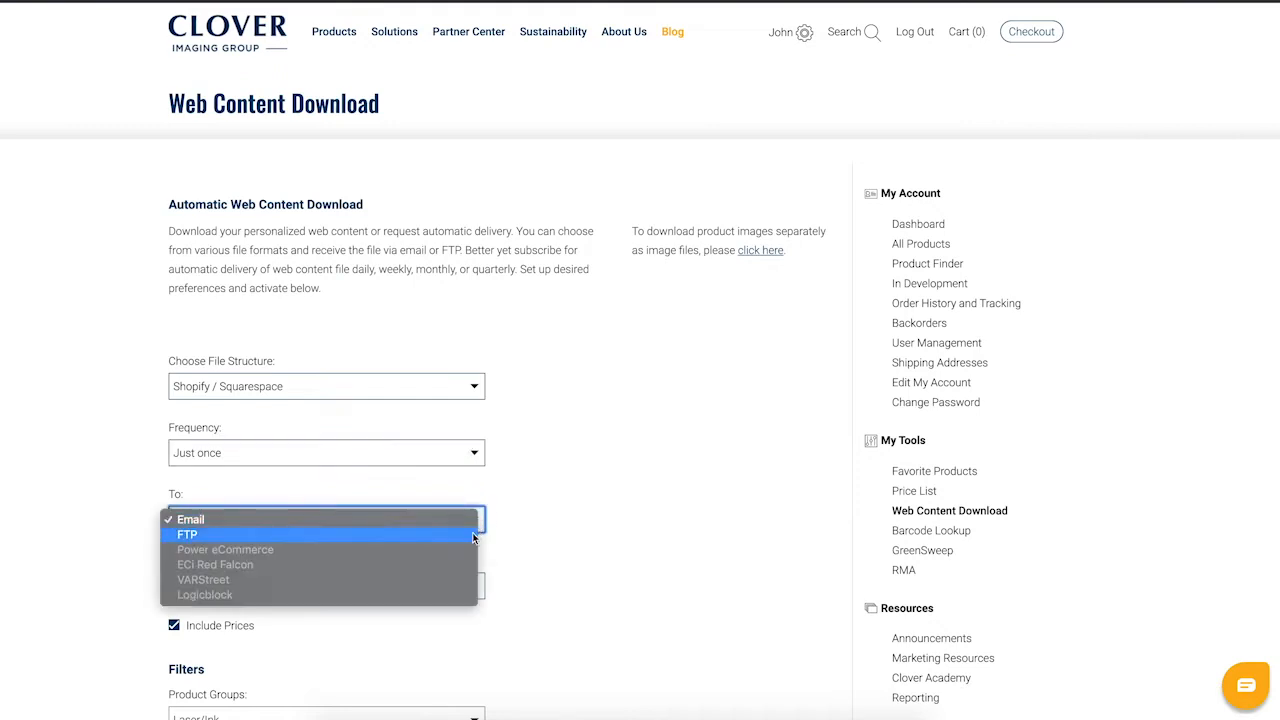
left_click(474, 520)
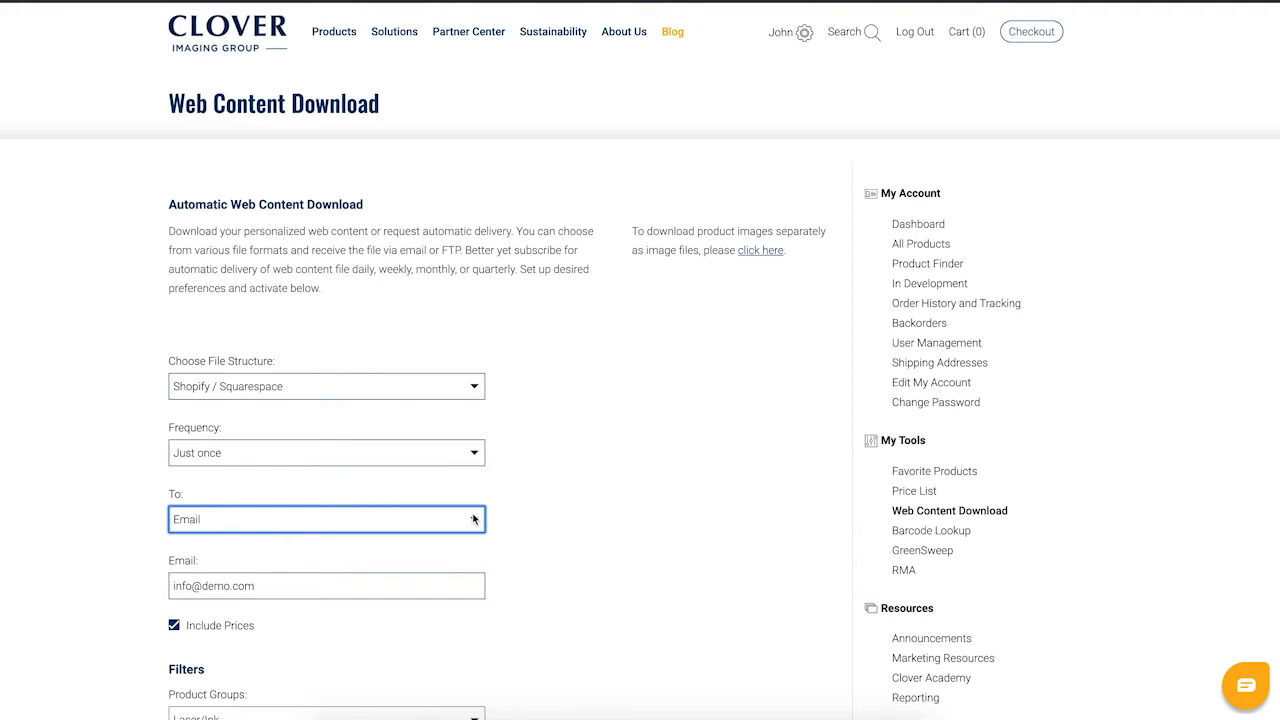
Switch delivery to FTP and go through the server, port 21, username and password fields
left_click(473, 519)
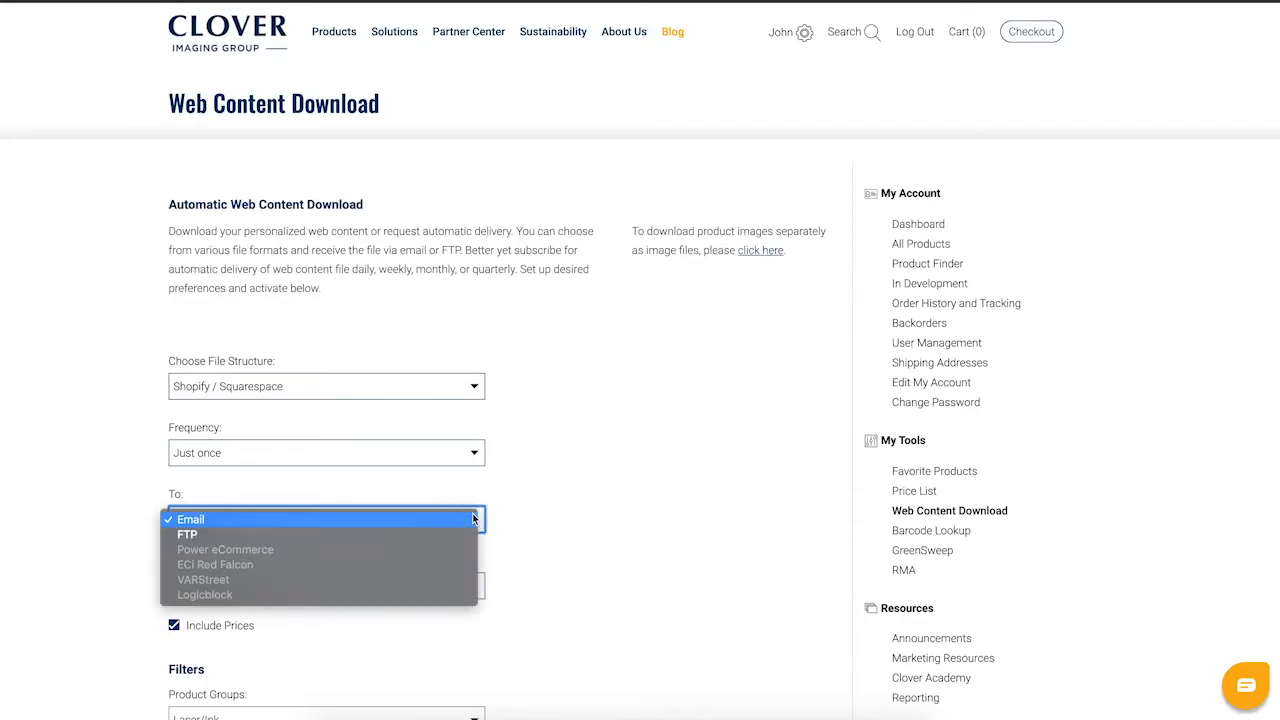
left_click(471, 534)
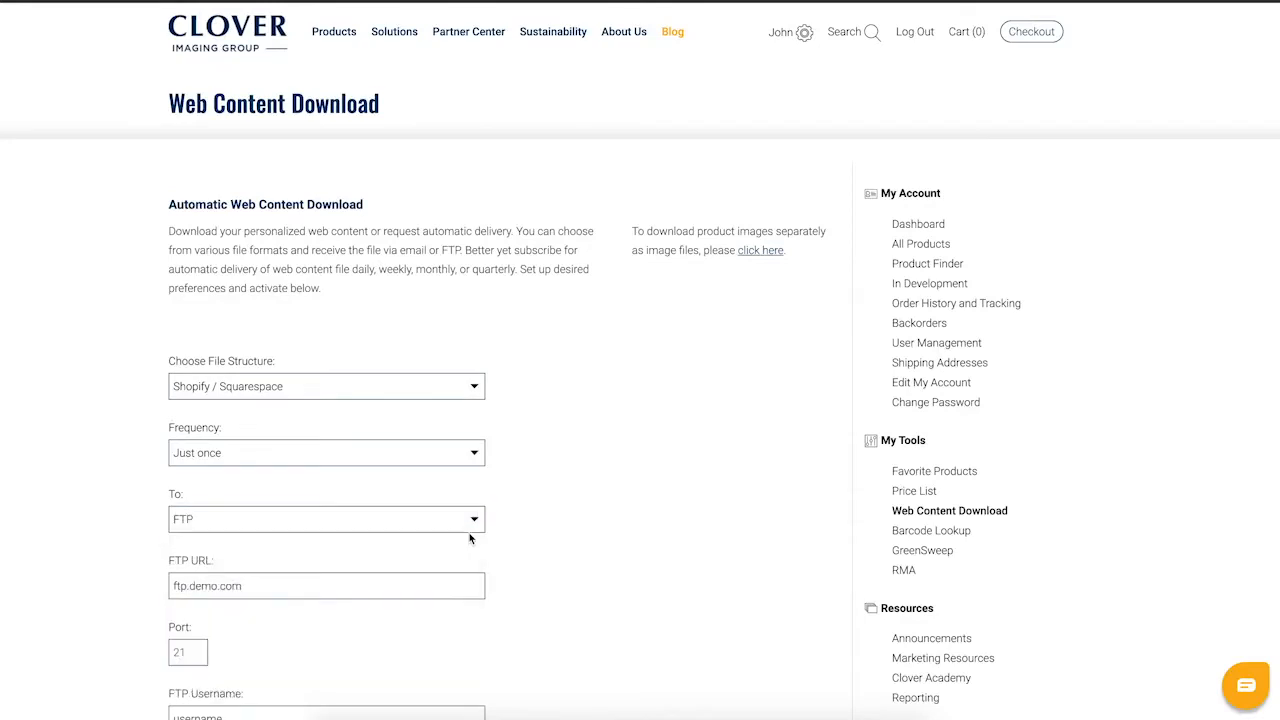
scroll(469, 539, "down", 1)
scroll(469, 539, "down", 2)
left_click(434, 443)
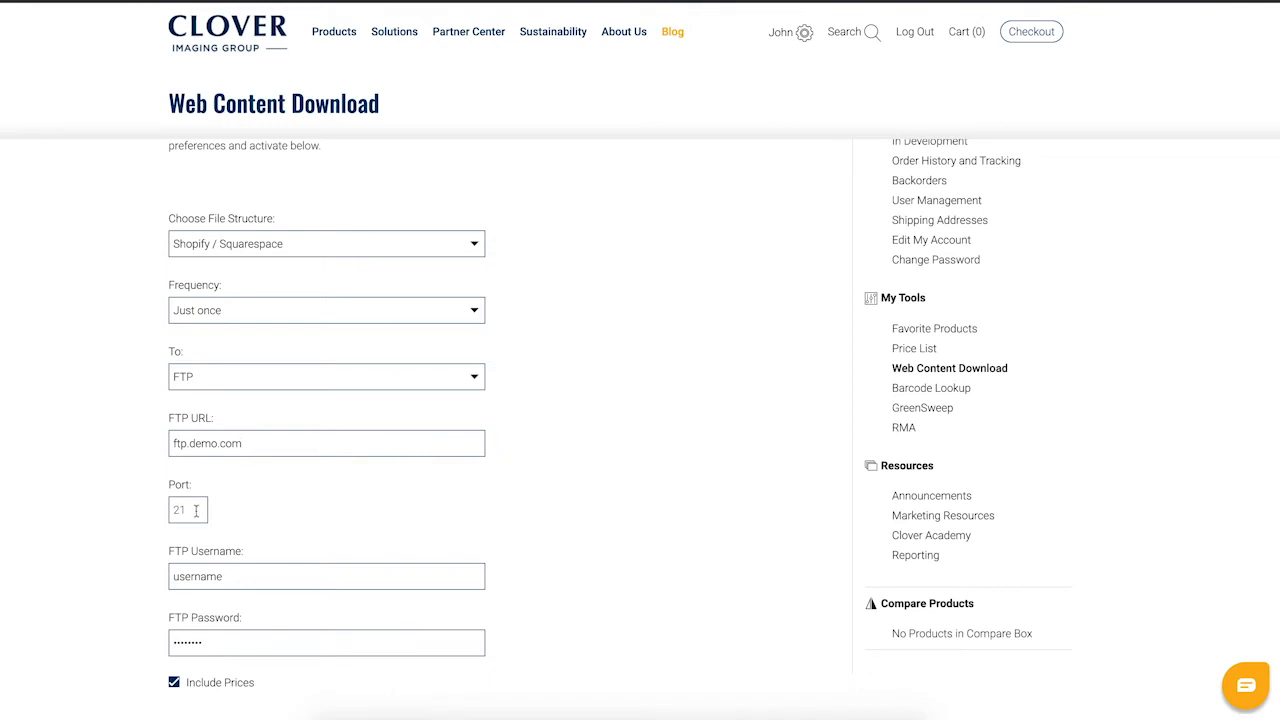
left_click(229, 575)
left_click(237, 640)
scroll(237, 641, "down", 5)
scroll(238, 648, "down", 3)
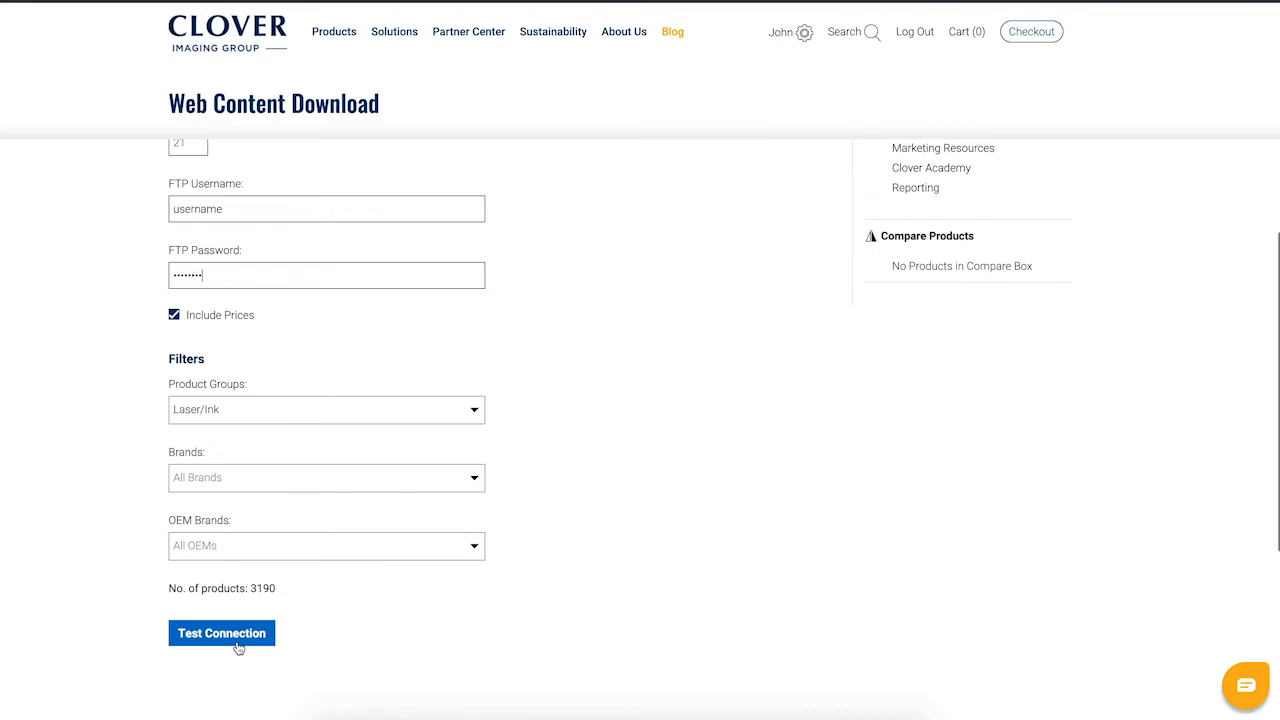
Test the FTP connection and filter product groups to Laser/Ink and MICR
left_click(238, 648)
left_click(459, 415)
left_click(378, 443)
left_click(374, 460)
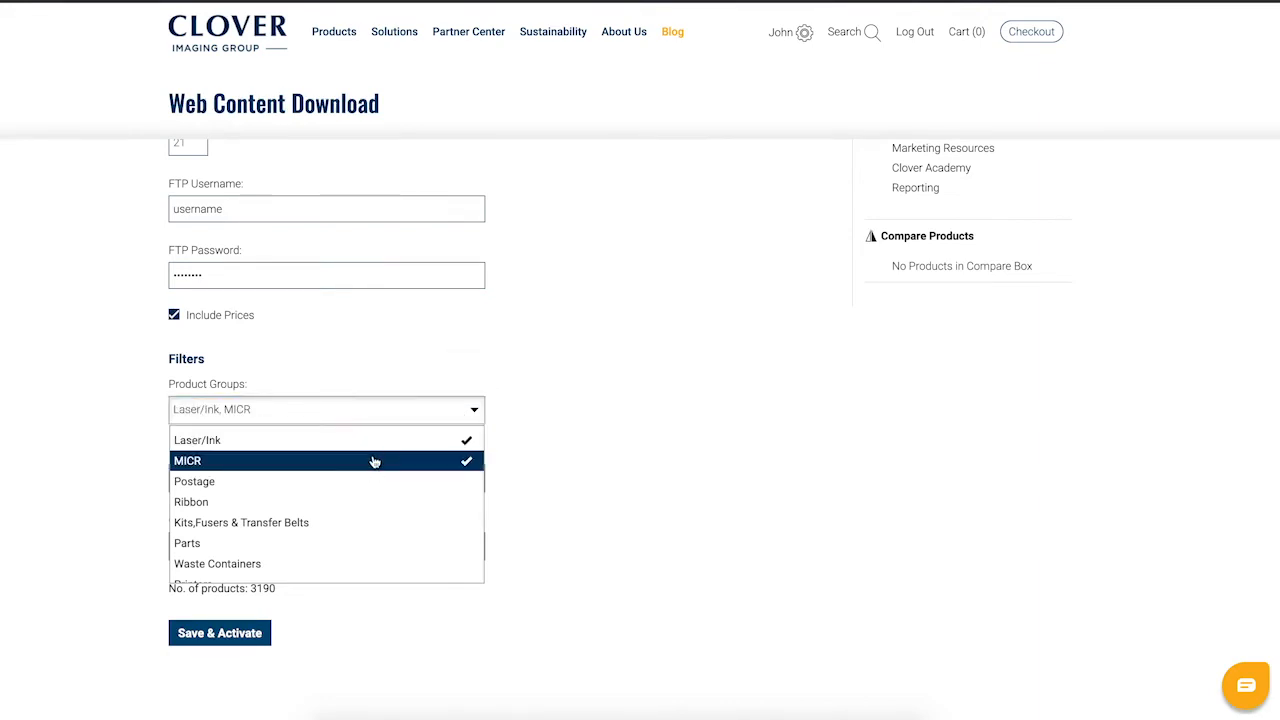
left_click(474, 414)
Add the Brother and Clover brands to the download filter
left_click(446, 478)
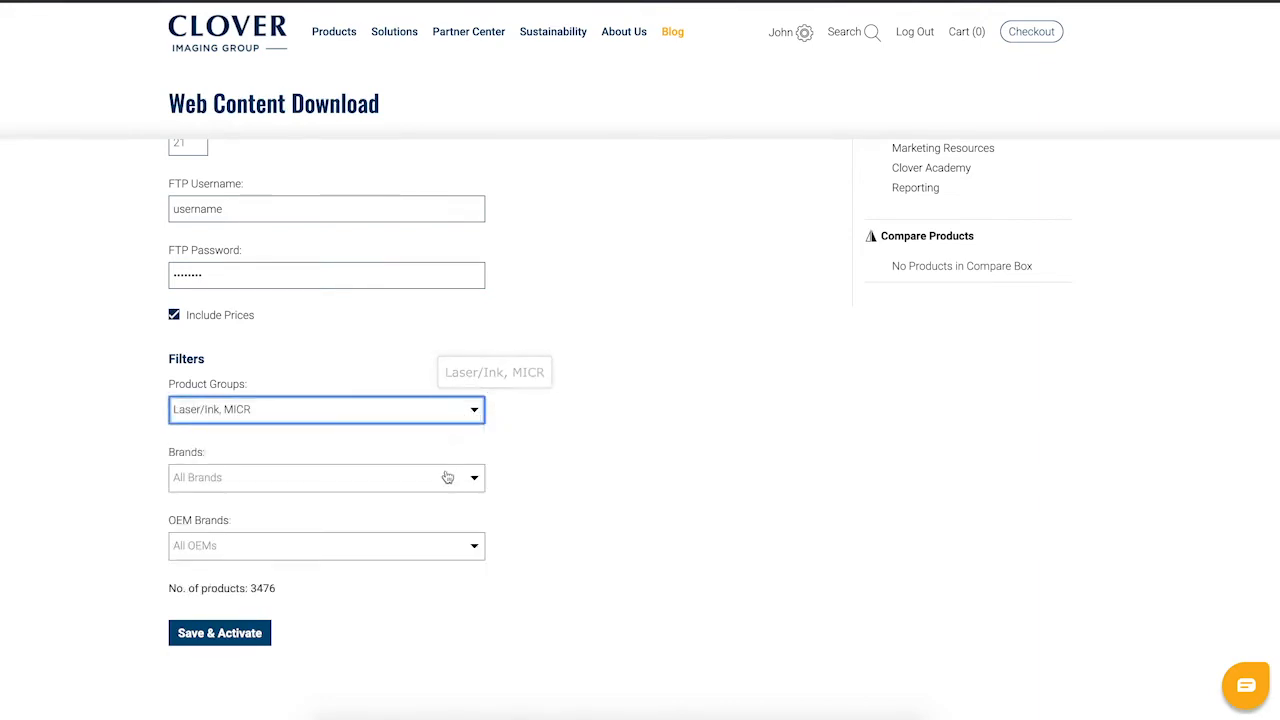
left_click(327, 600)
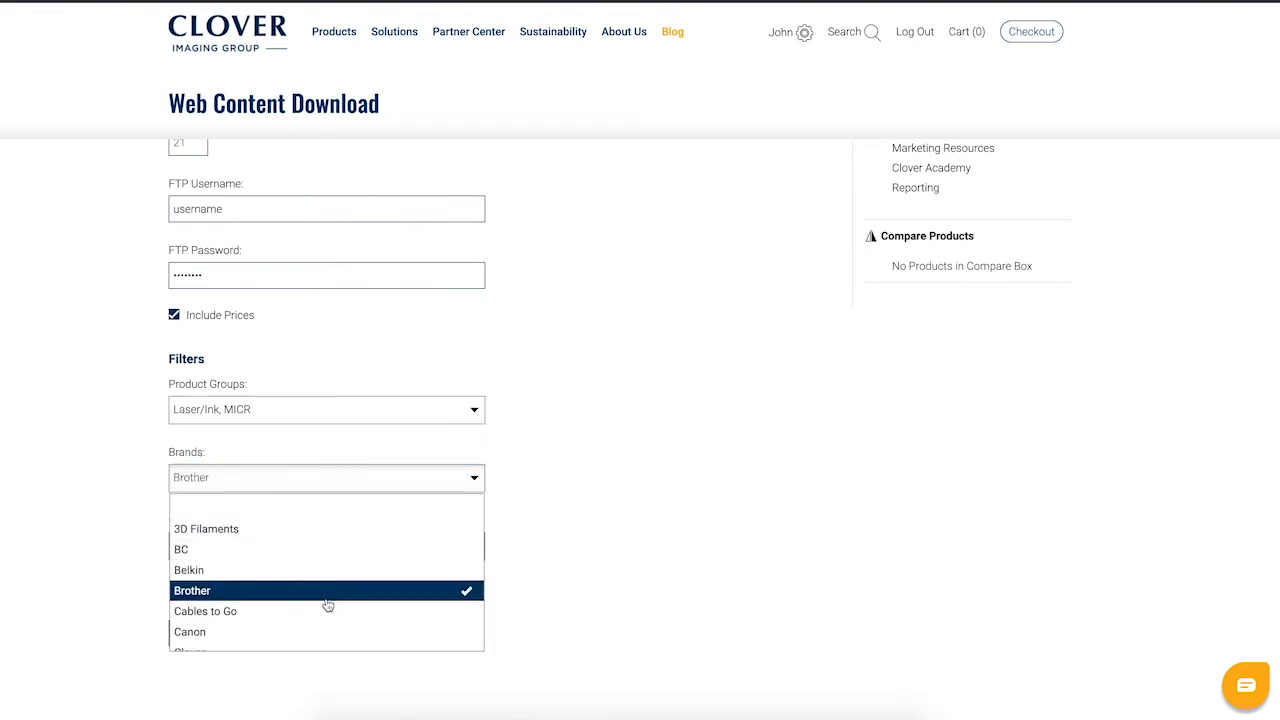
left_click(242, 642)
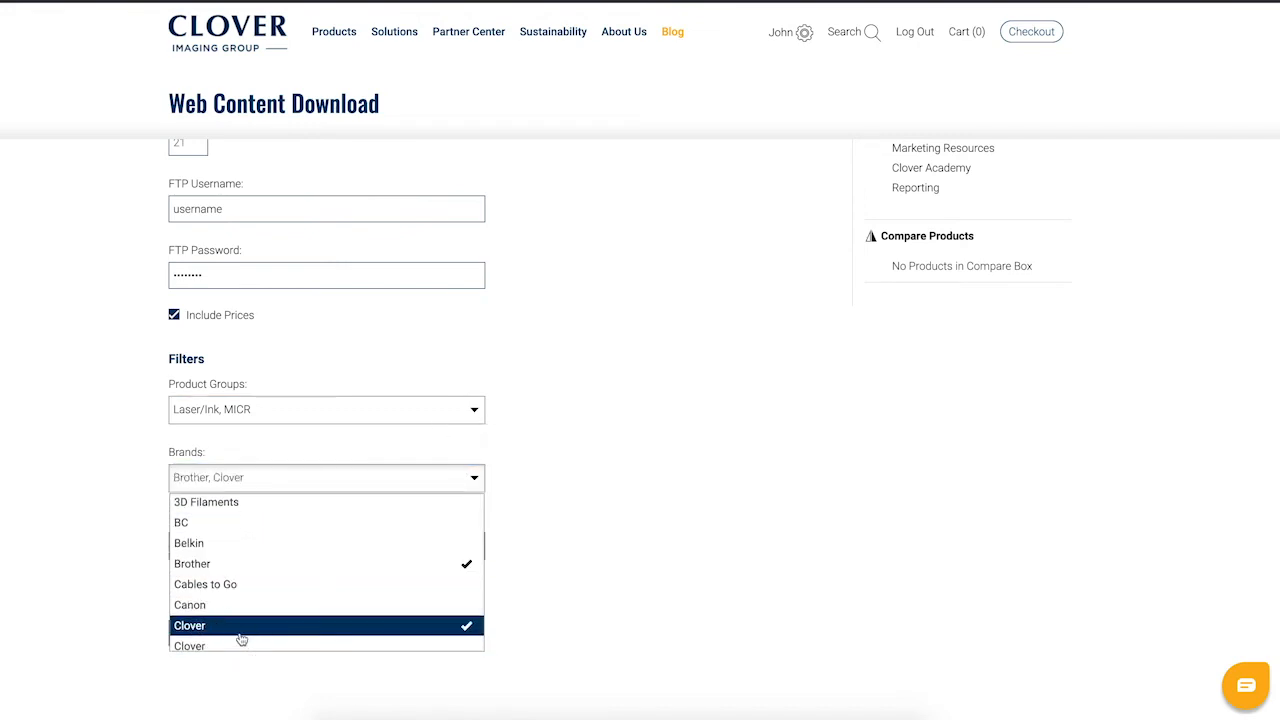
left_click(471, 482)
Add Canon and Dell OEM brands, narrowing the download to 67 products
left_click(462, 548)
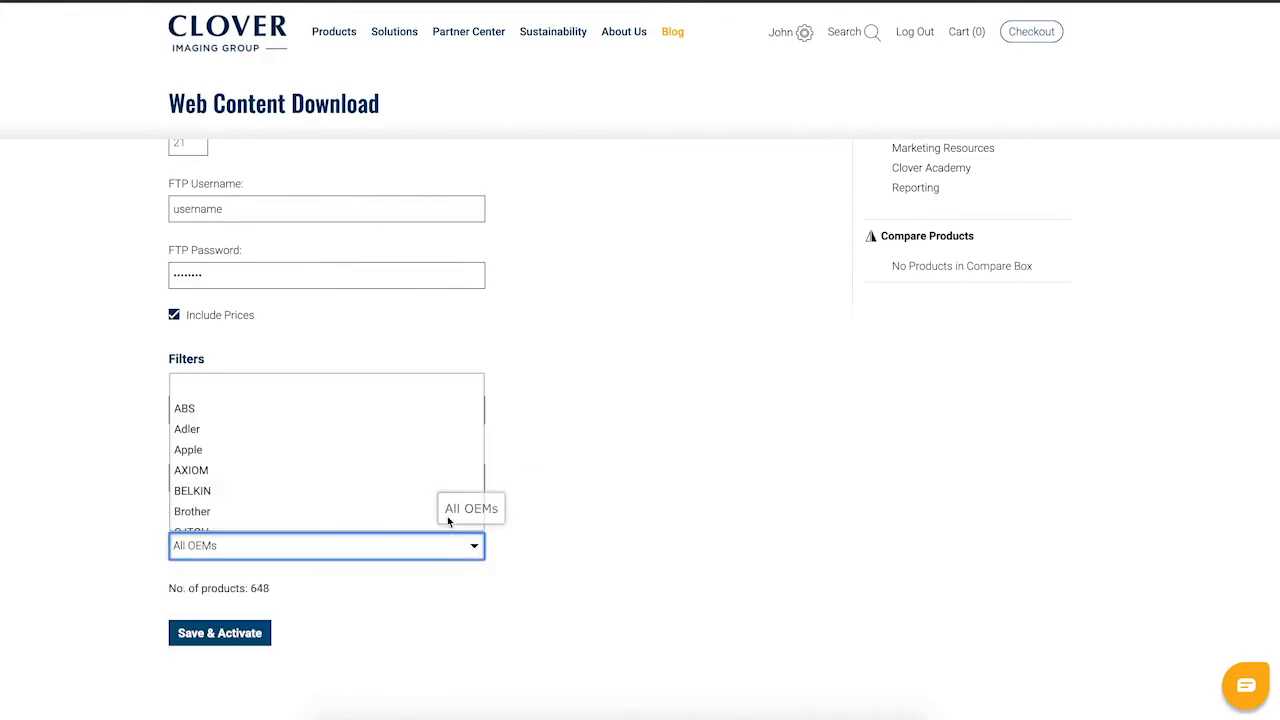
scroll(445, 512, "down", 3)
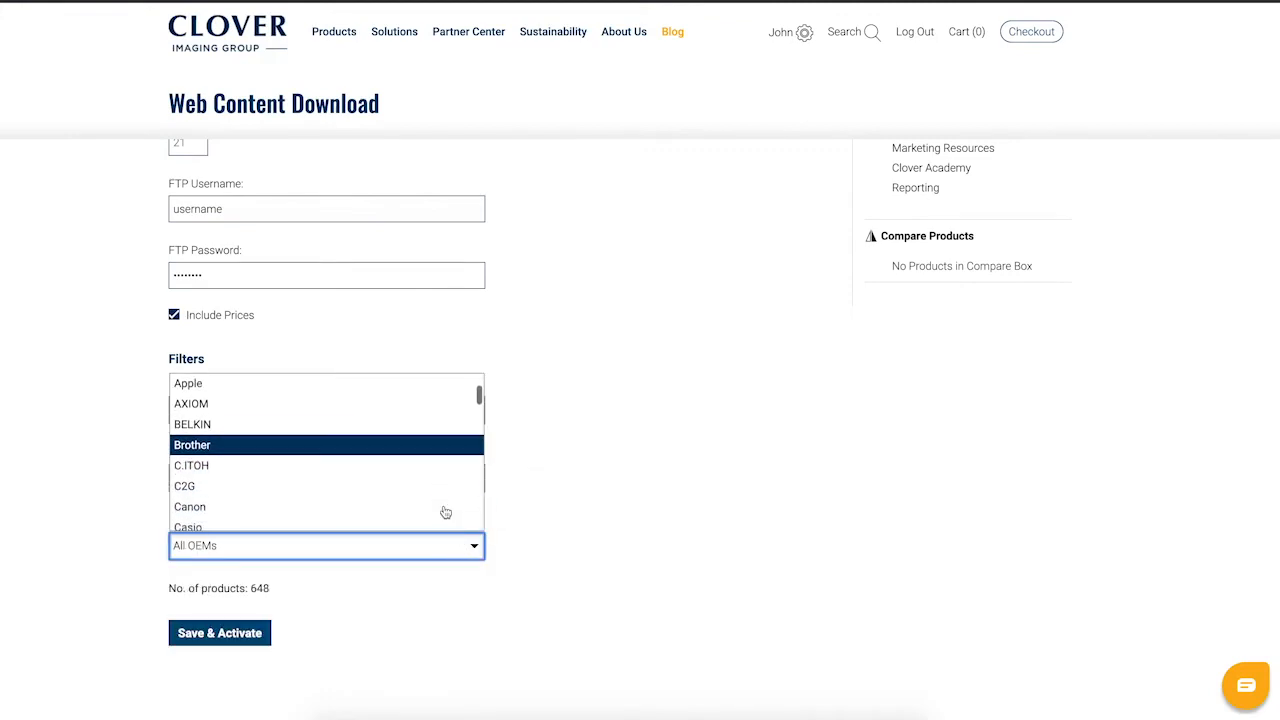
left_click(426, 479)
scroll(450, 485, "down", 4)
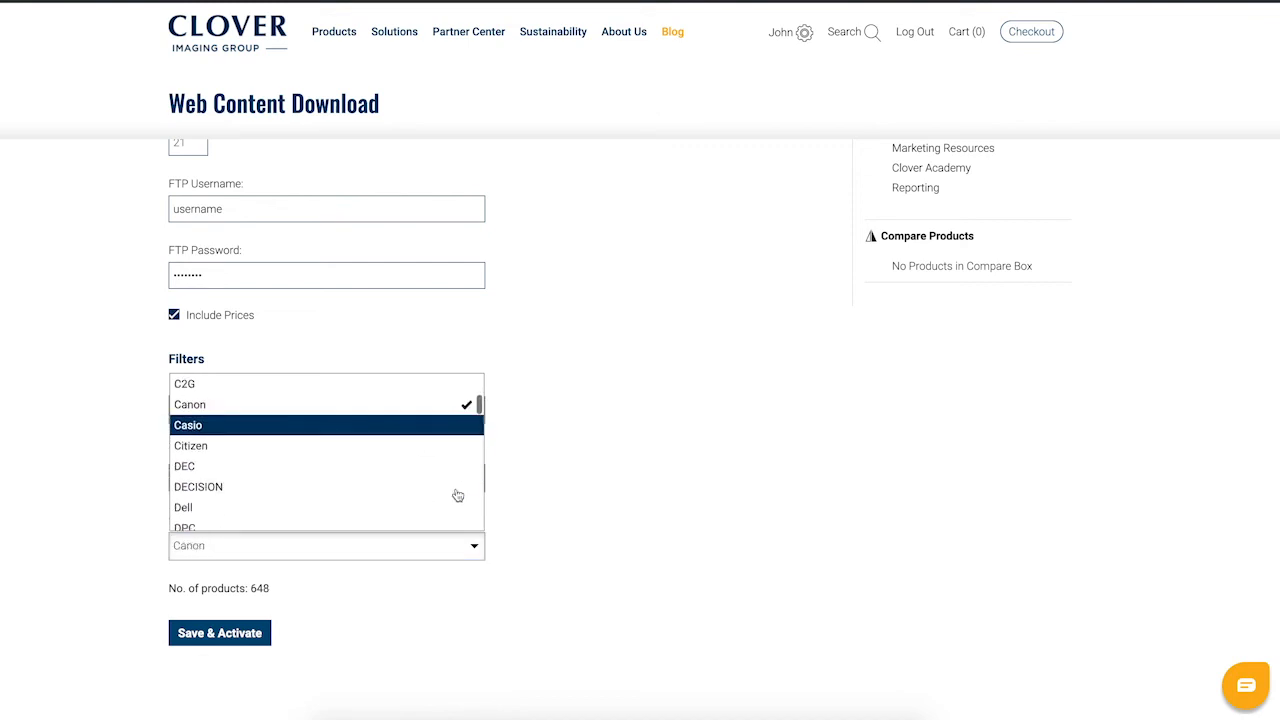
left_click(443, 457)
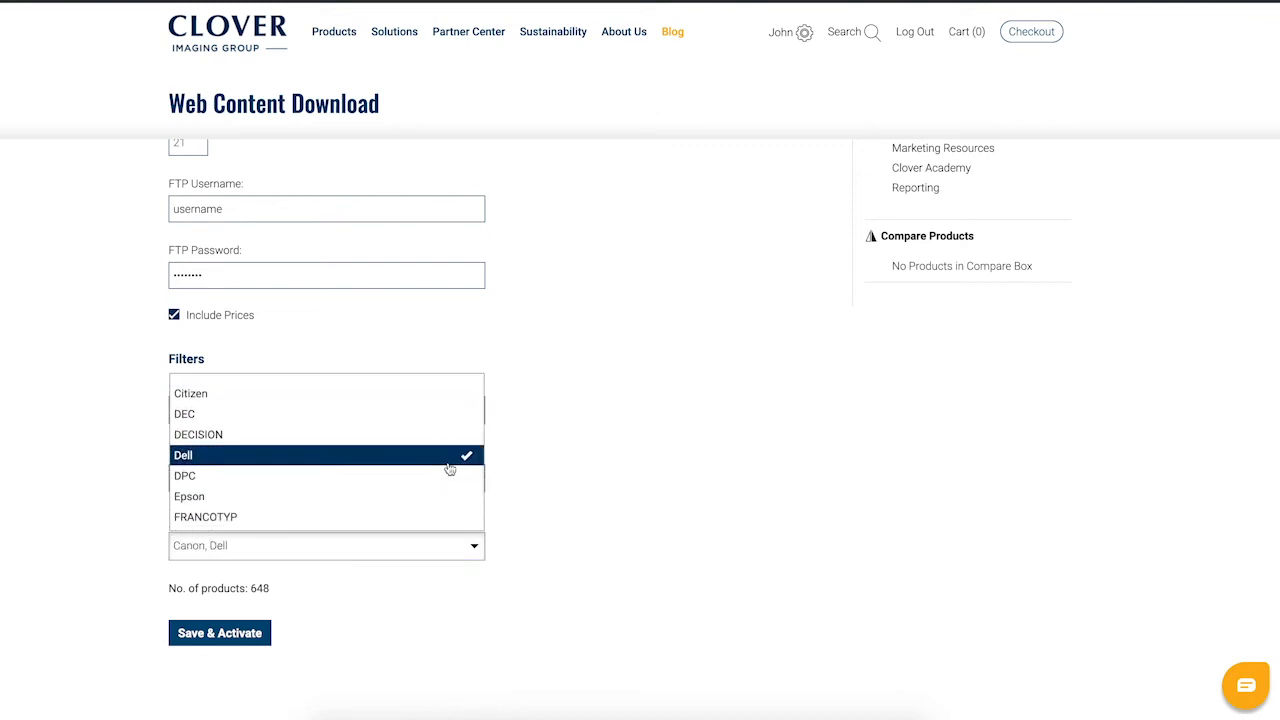
left_click(482, 554)
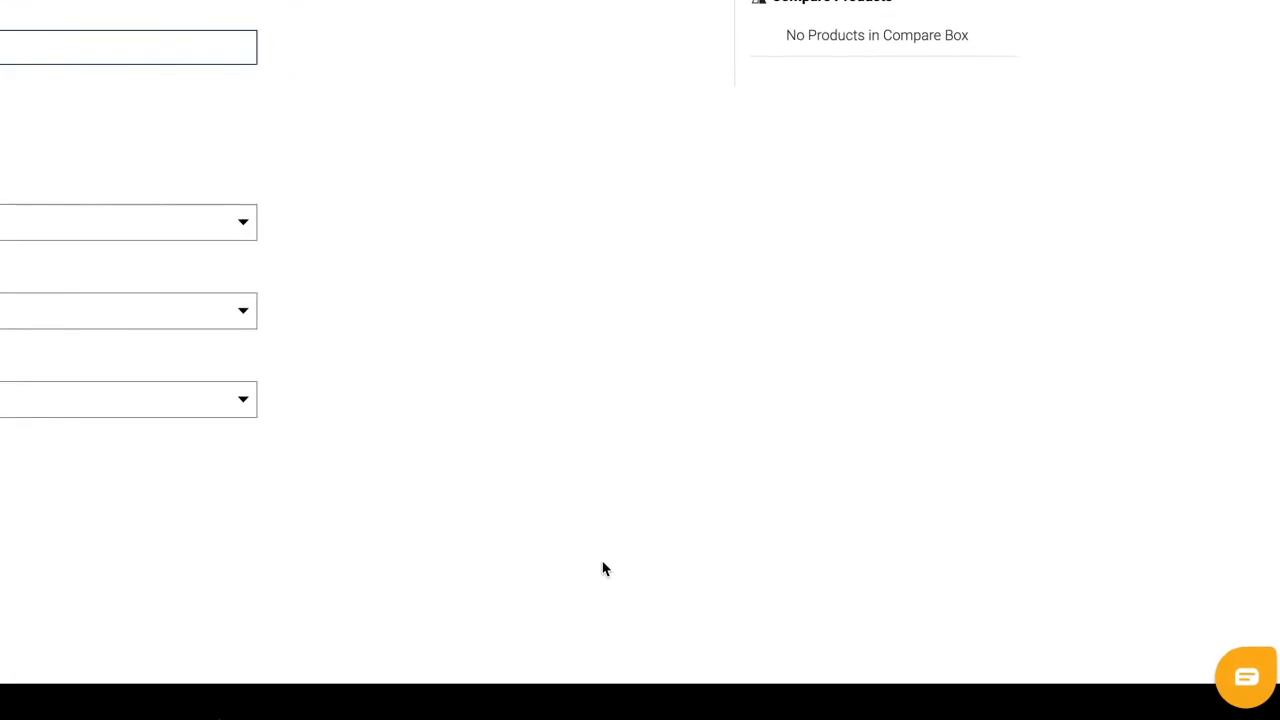
left_click(1245, 677)
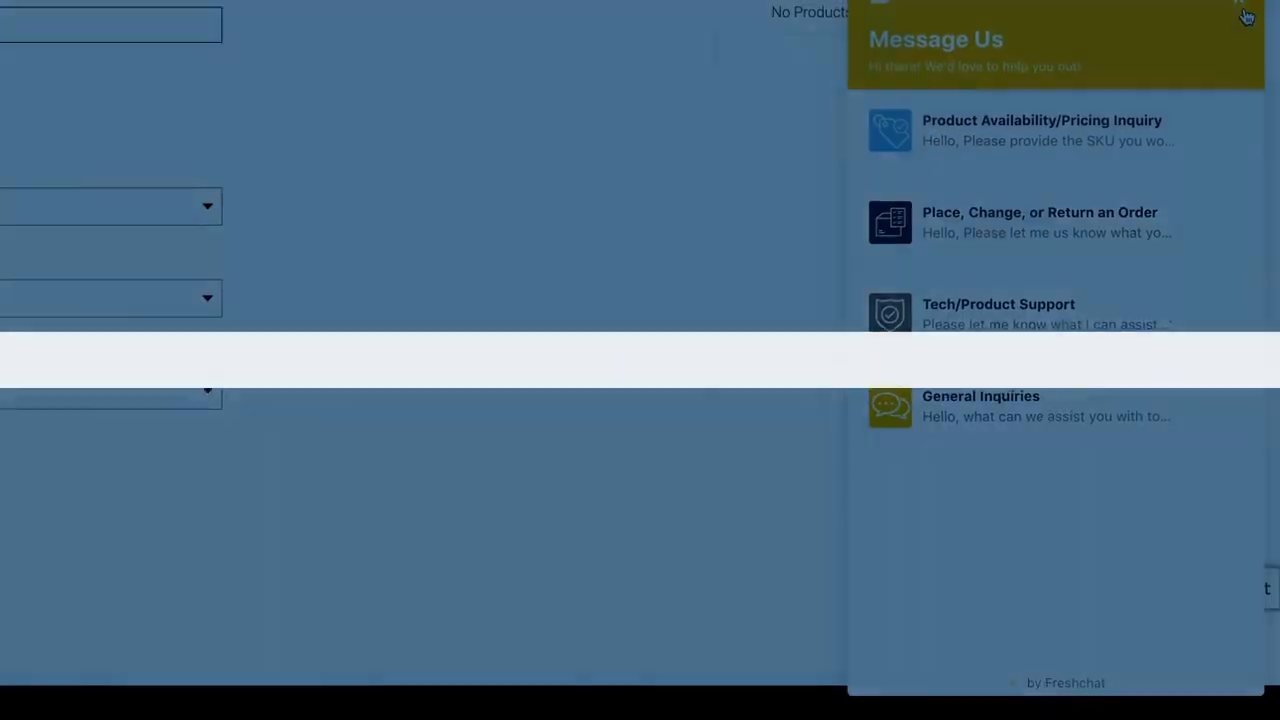
left_click(1246, 18)
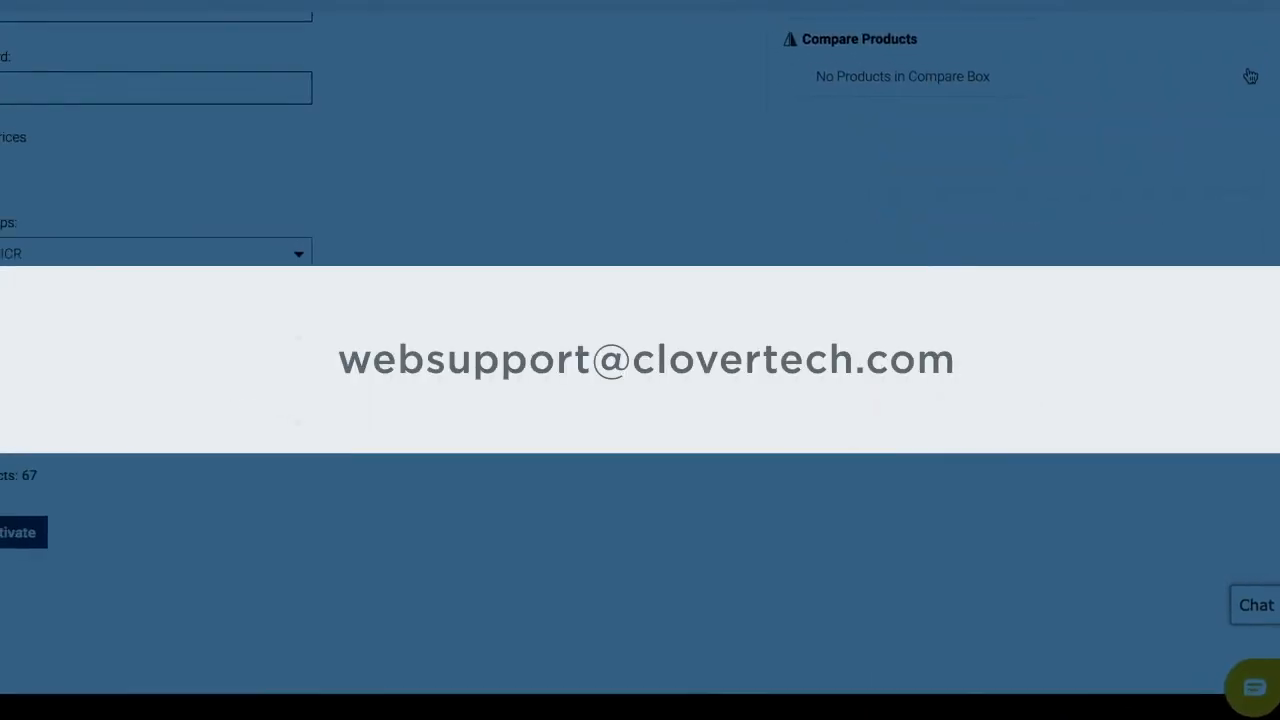